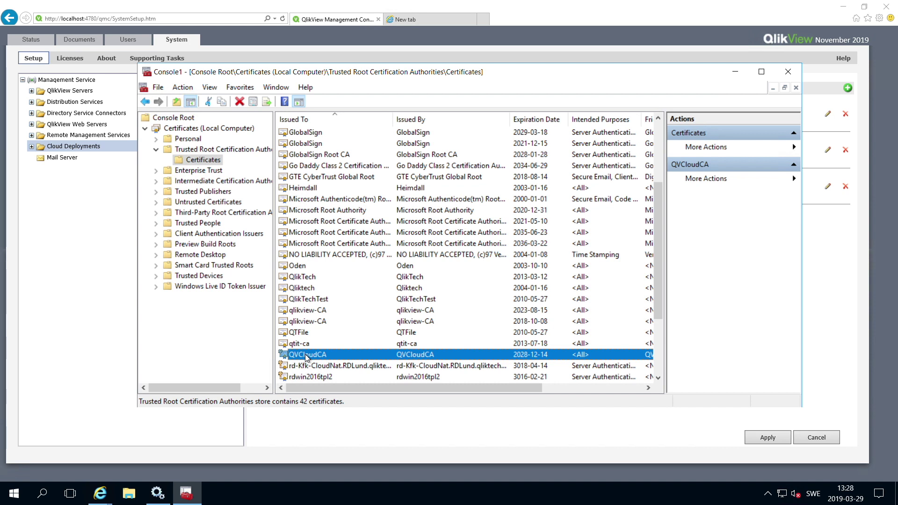
Step: Return to the QMC Cloud Deployments page listing kfk, fake and QCS
left_click(97, 150)
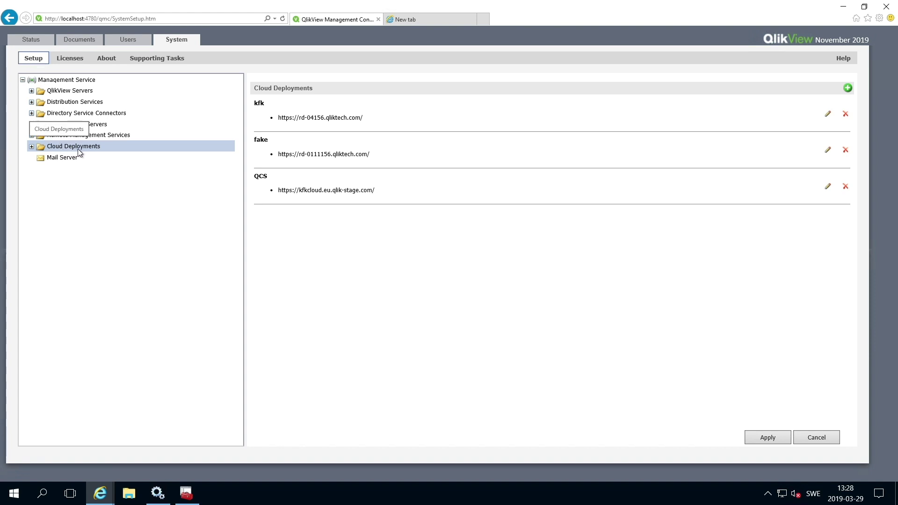
left_click(849, 89)
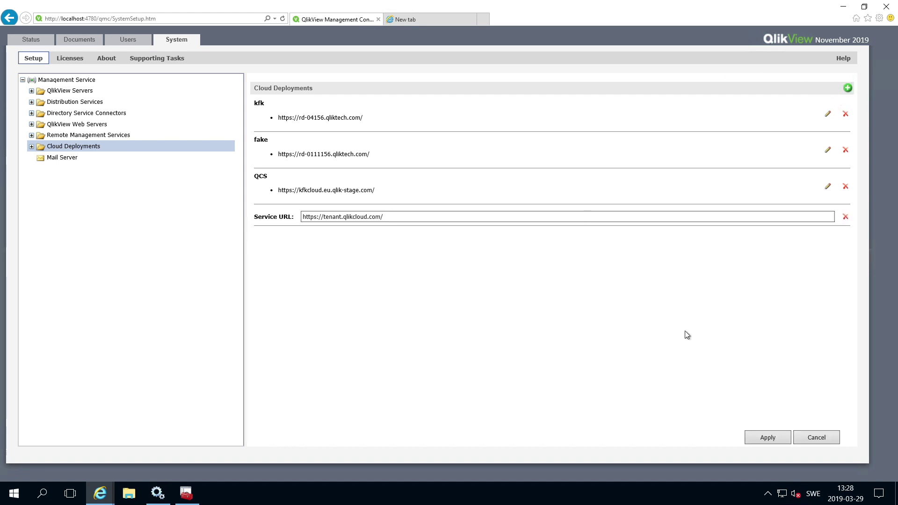
left_click(774, 440)
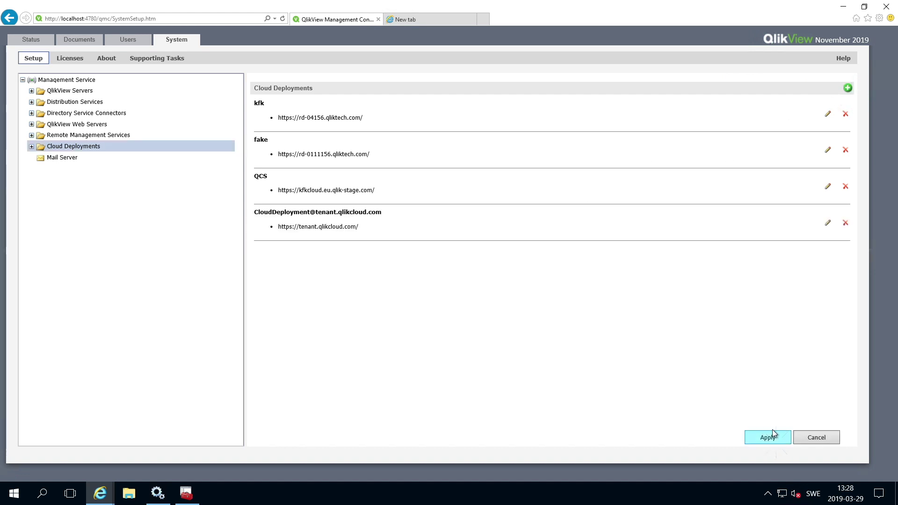
left_click(829, 223)
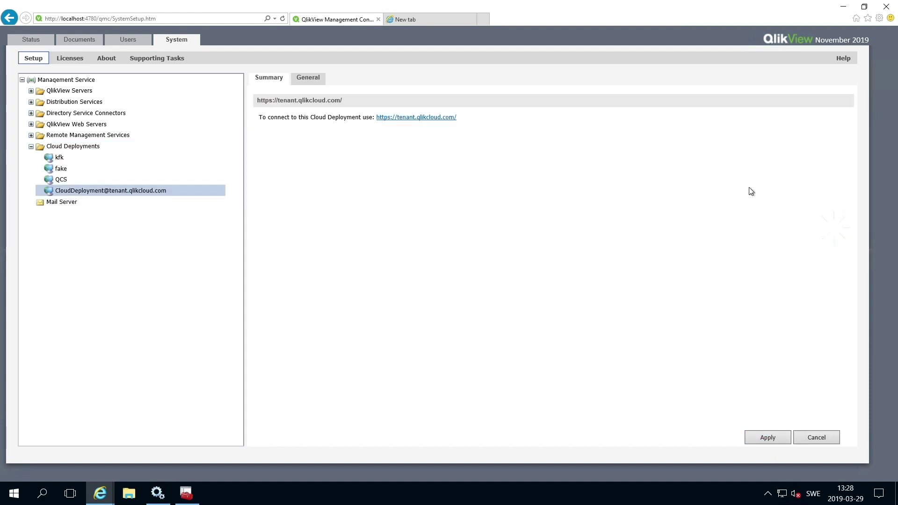
Step: Name the deployment MyDeployment, generate a plain YAML issuer configuration, and apply it
left_click(310, 79)
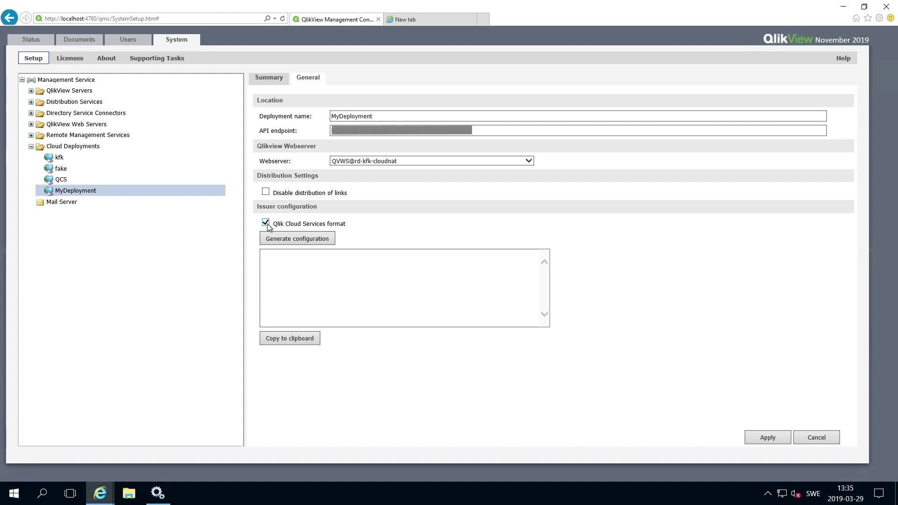
left_click(301, 239)
left_click(266, 223)
left_click(281, 239)
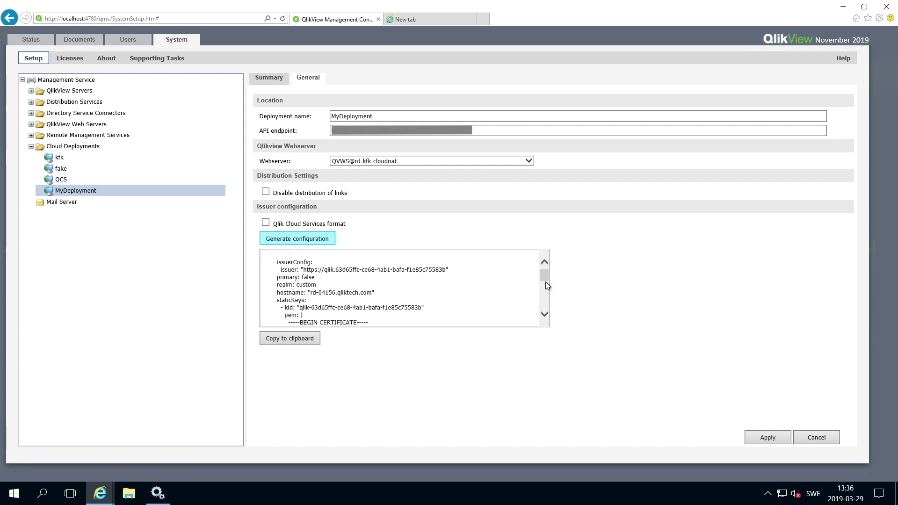
left_click(546, 314)
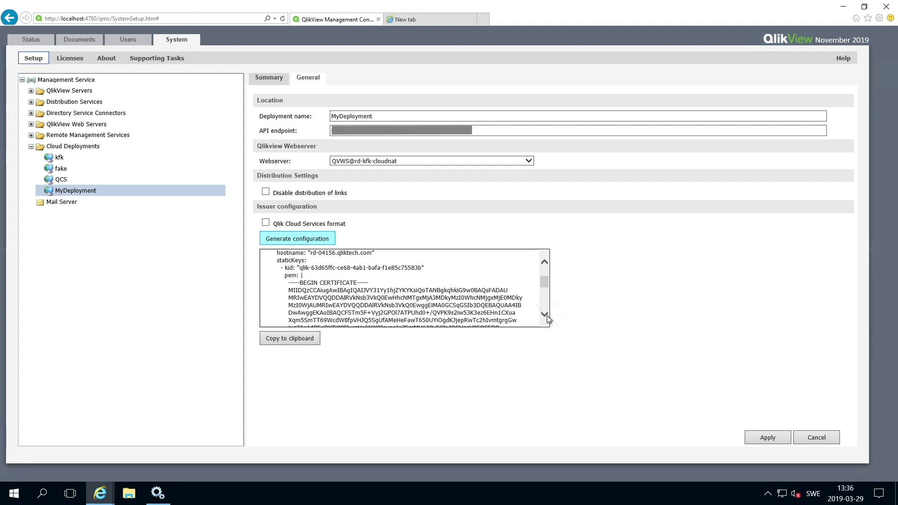
left_click(545, 314)
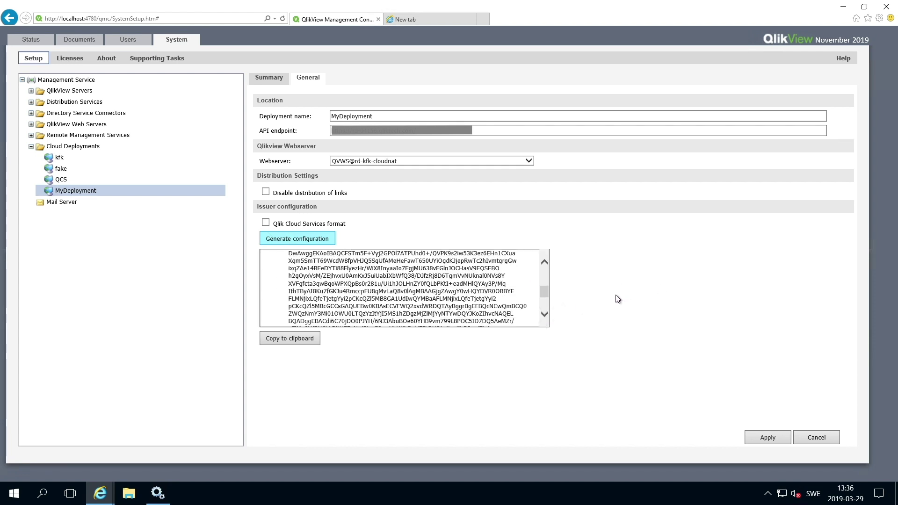
left_click(769, 439)
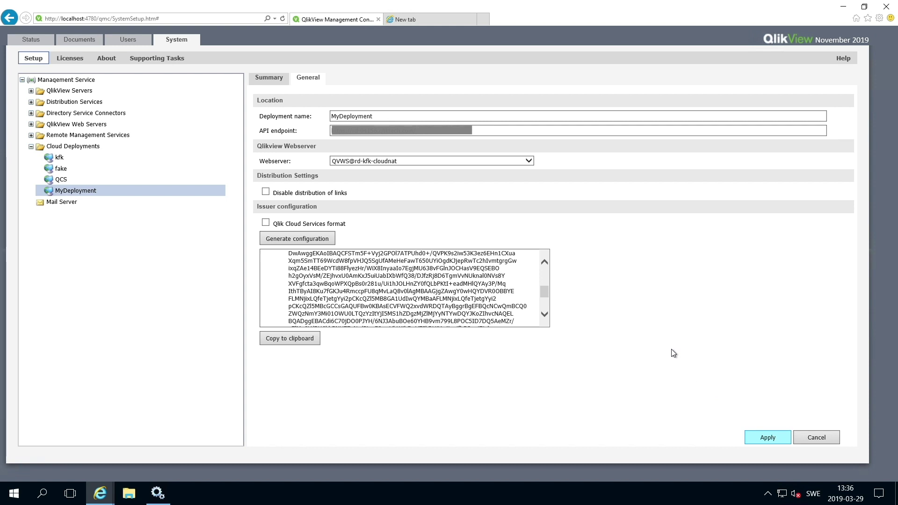
Step: Create a new task for Auto Test Report QV12.10.qvw with reloading turned off
left_click(36, 44)
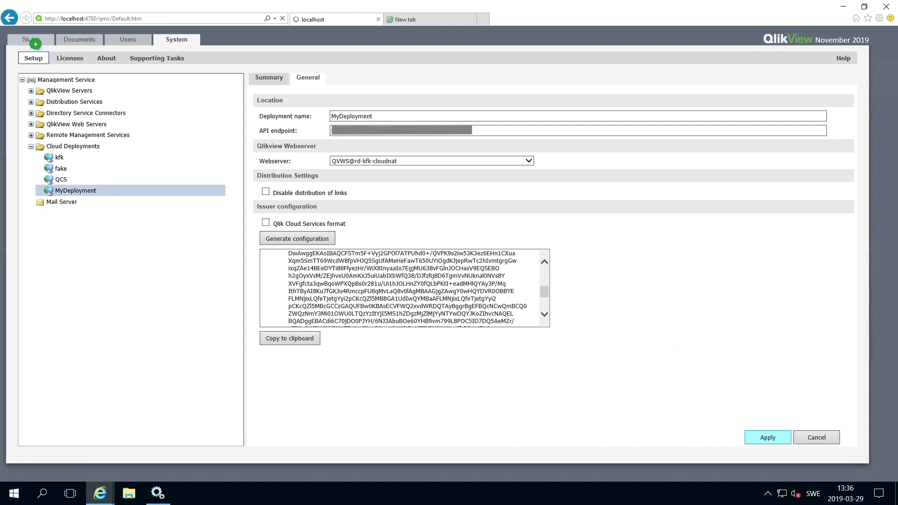
left_click(72, 41)
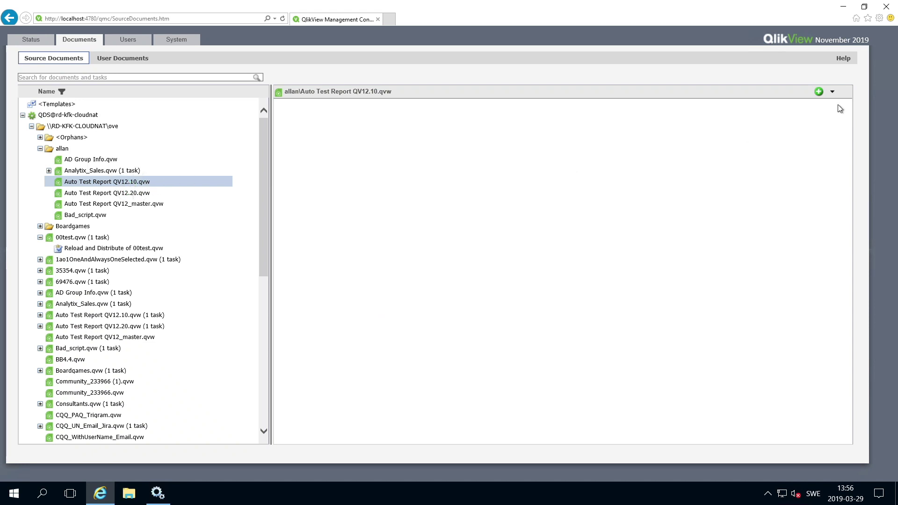
left_click(819, 91)
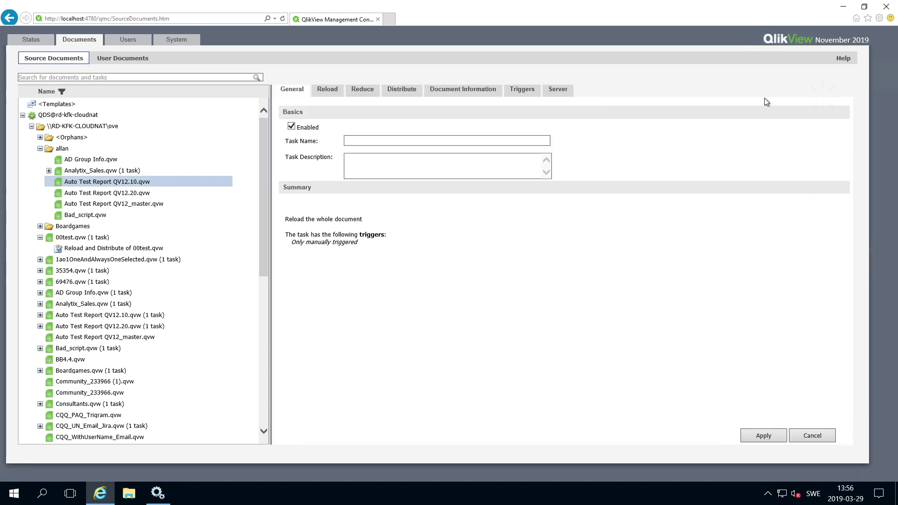
left_click(330, 91)
left_click(291, 126)
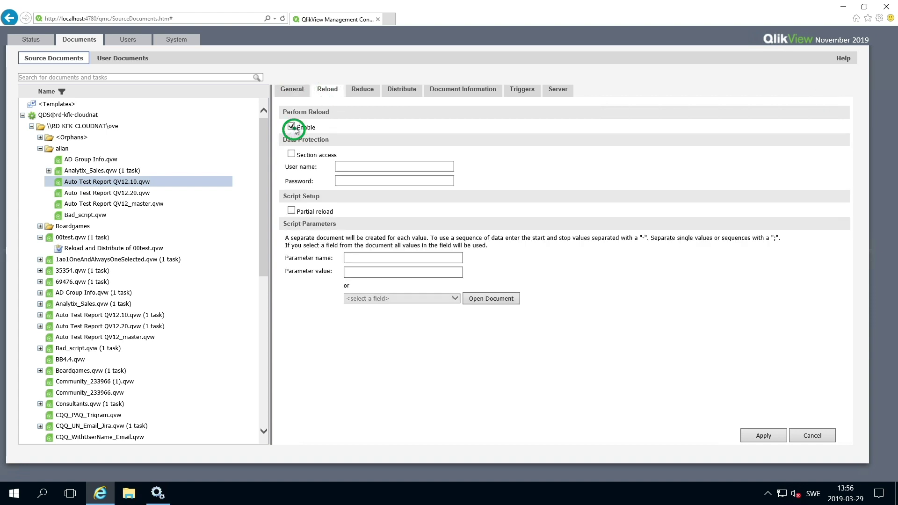
Step: Add a QlikView Server recipient distributing the document to All Authenticated Users
left_click(400, 89)
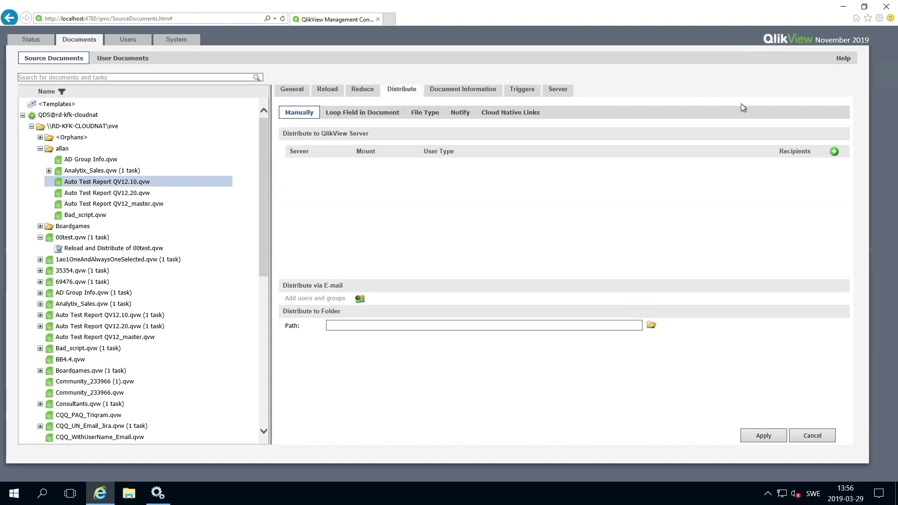
left_click(834, 153)
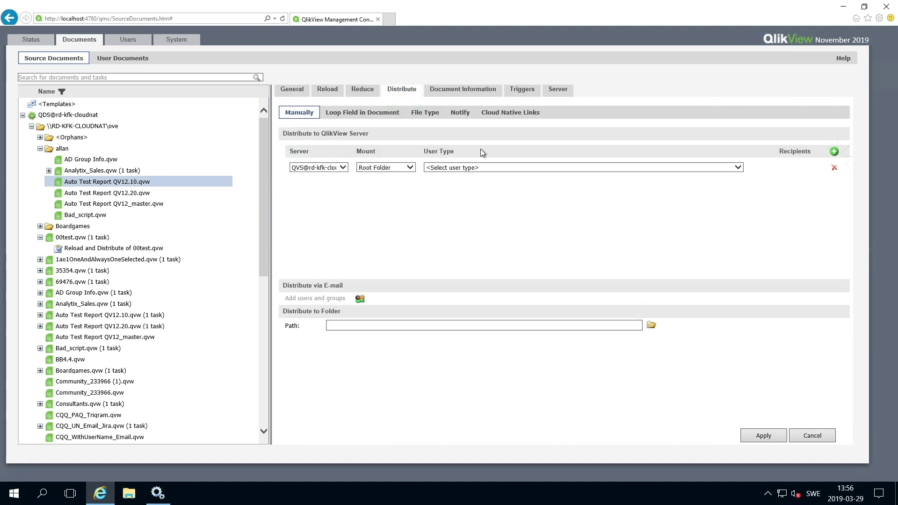
left_click(468, 169)
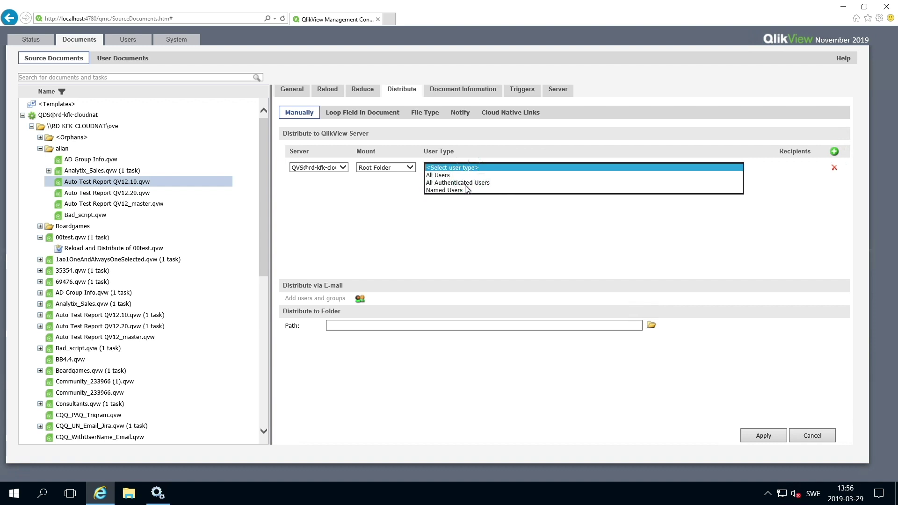
left_click(465, 184)
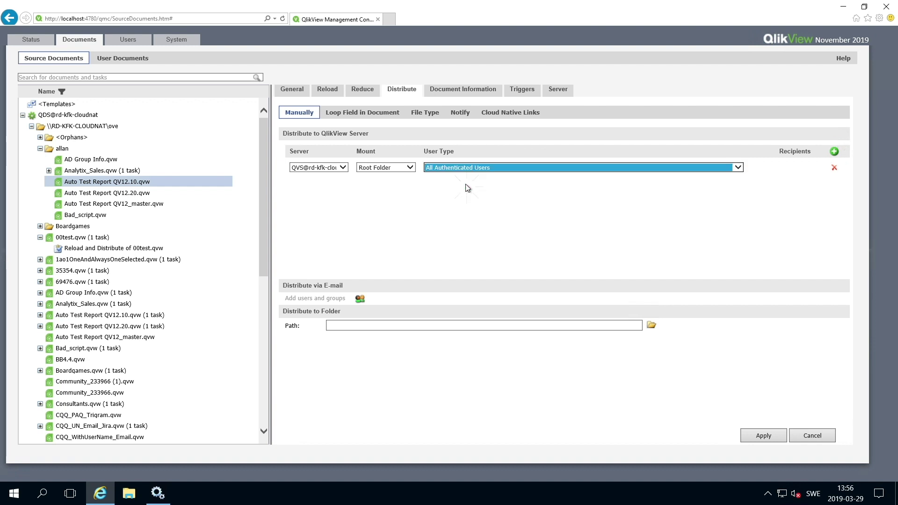
left_click(502, 118)
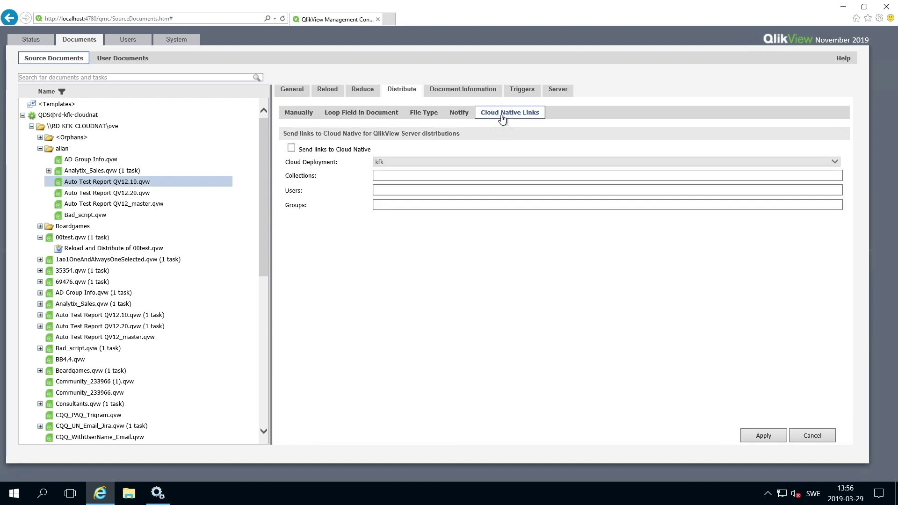
Step: Enable Cloud Native links to deployment kfk, collection NyKollektion, group Everyone, and apply
left_click(293, 152)
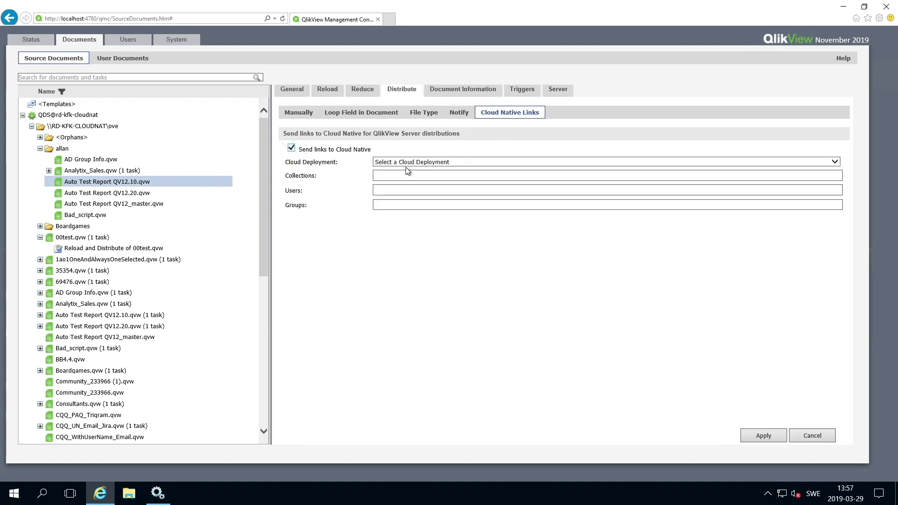
left_click(438, 165)
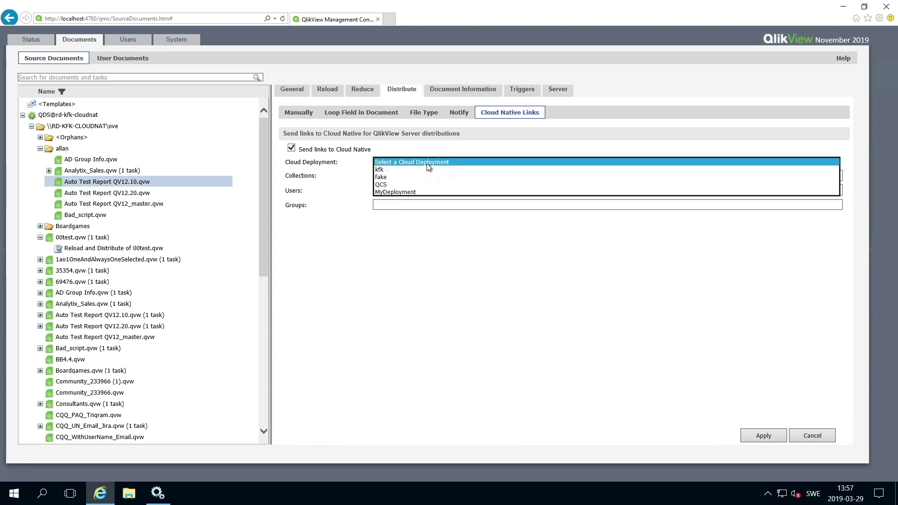
left_click(388, 170)
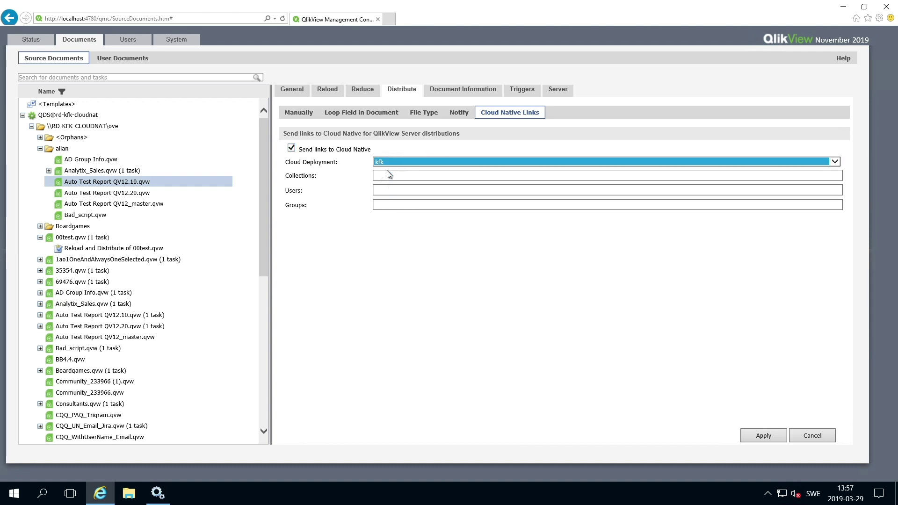
left_click(402, 180)
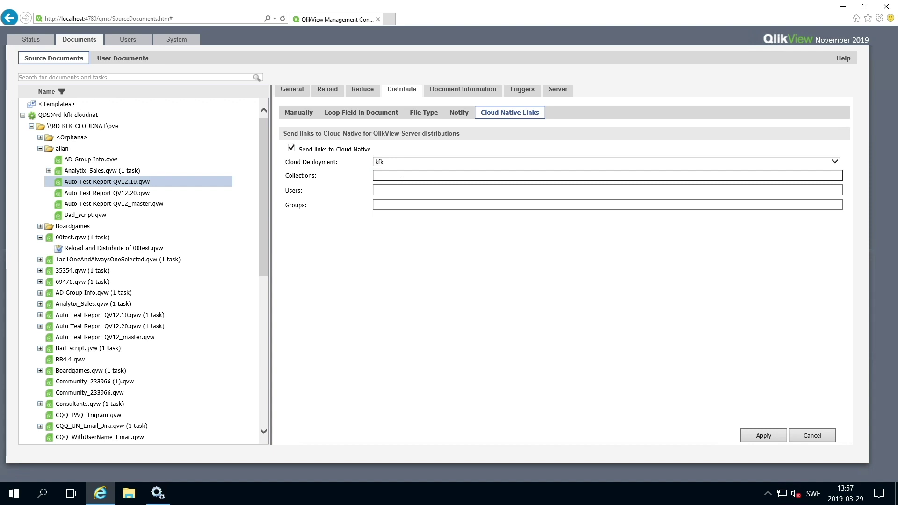
type("NyKKllektion")
type("o")
left_click(401, 192)
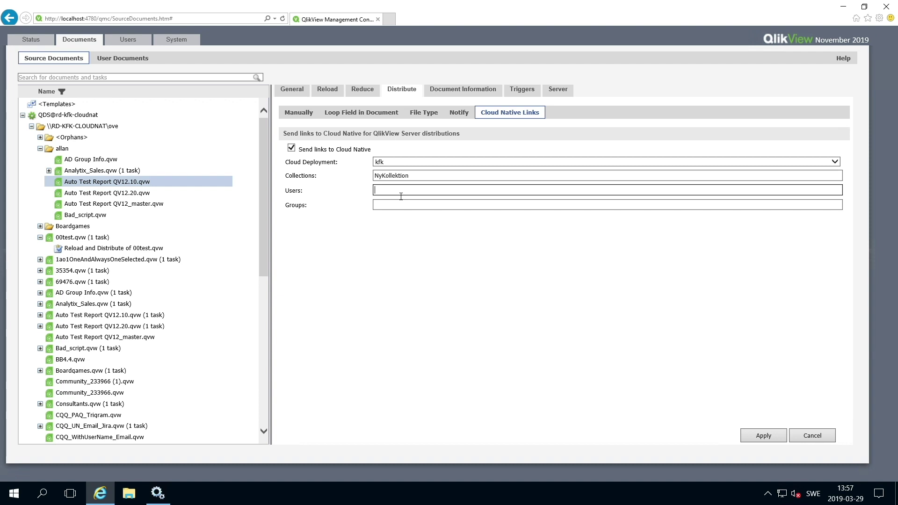
left_click(396, 209)
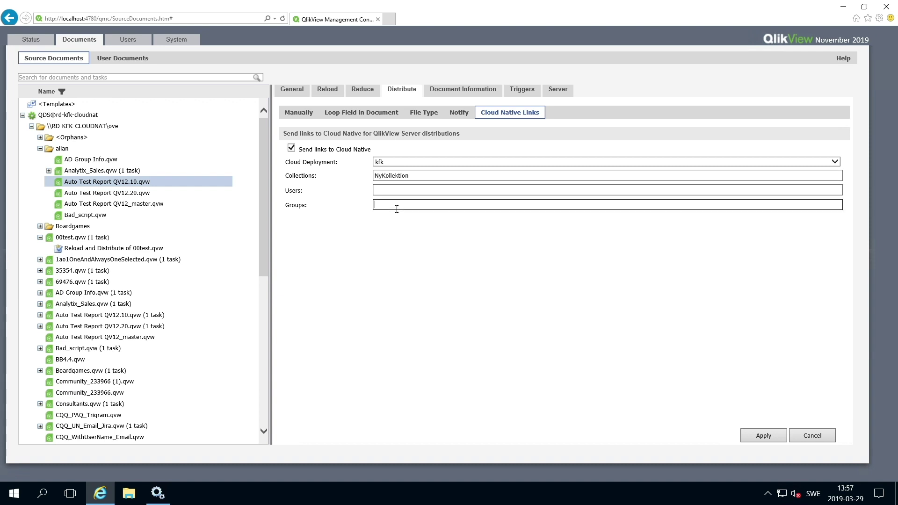
type("Everyone")
left_click(763, 435)
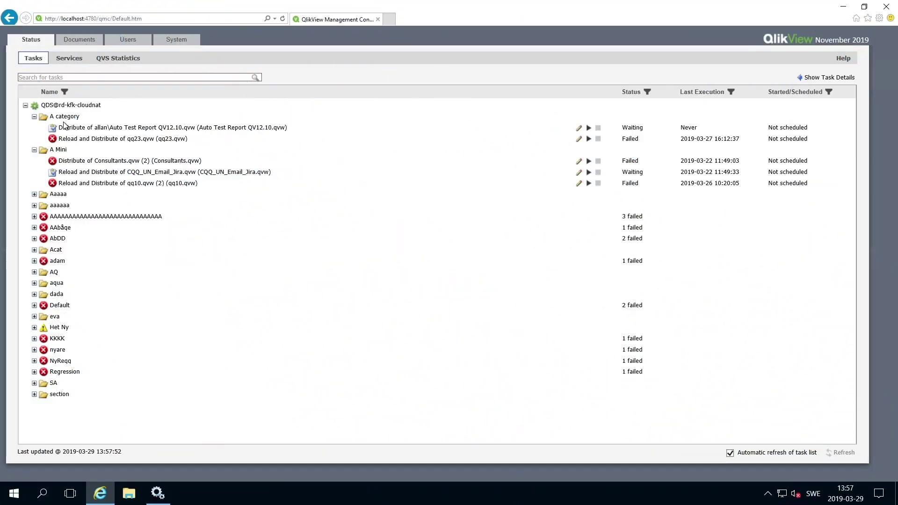
Step: Select the Auto Test Report QV12.10.qvw distribution task and show its task details
left_click(83, 129)
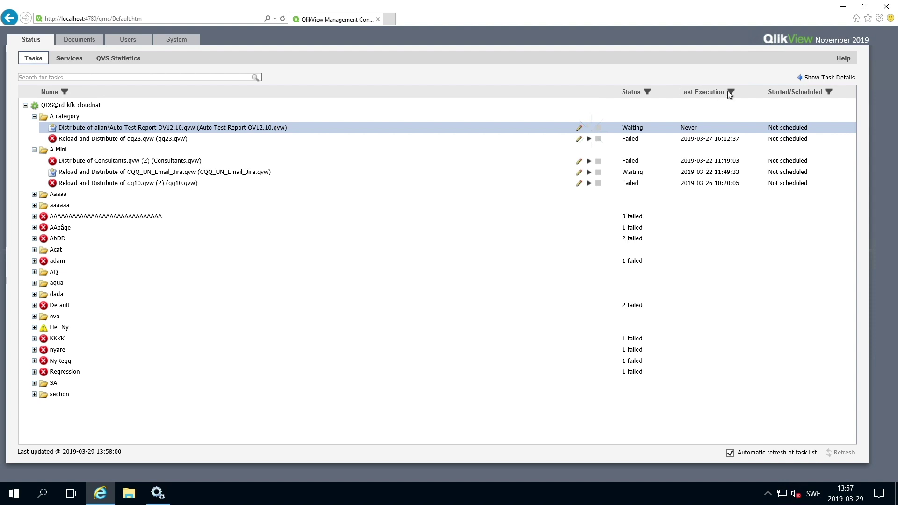
left_click(814, 78)
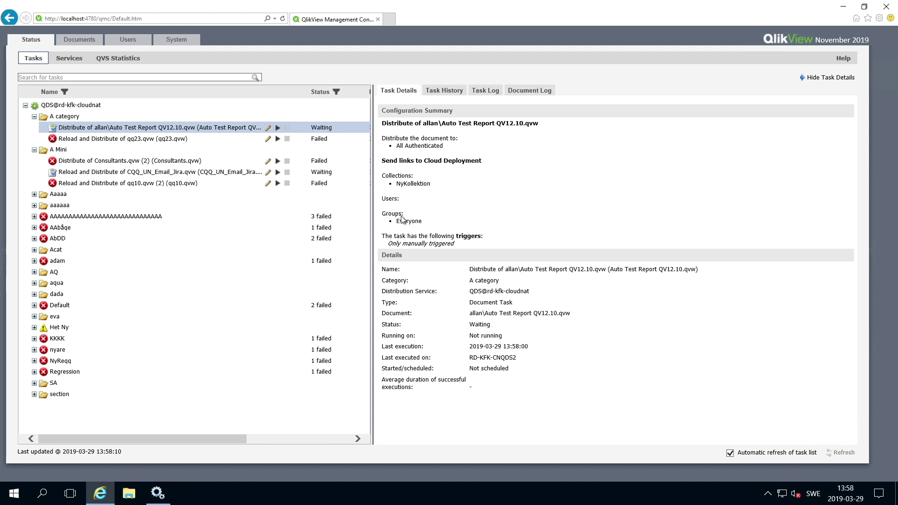
left_click(447, 92)
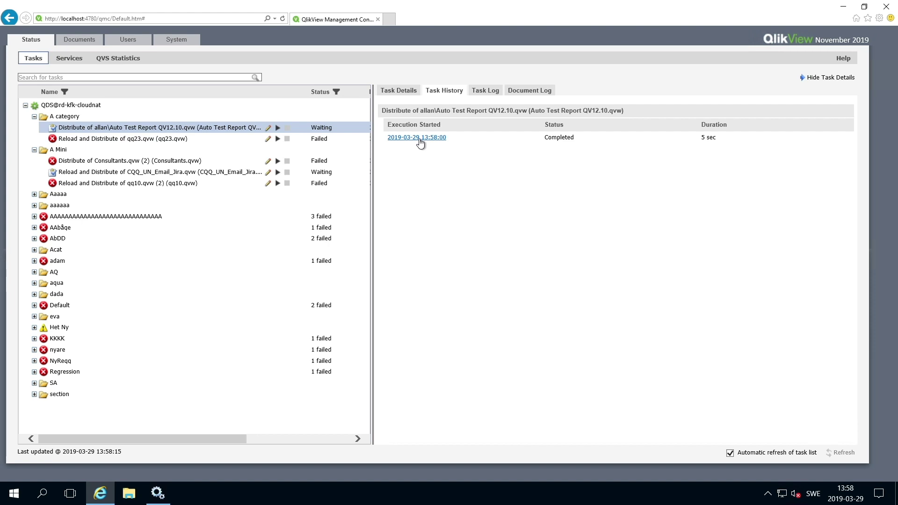
left_click(418, 139)
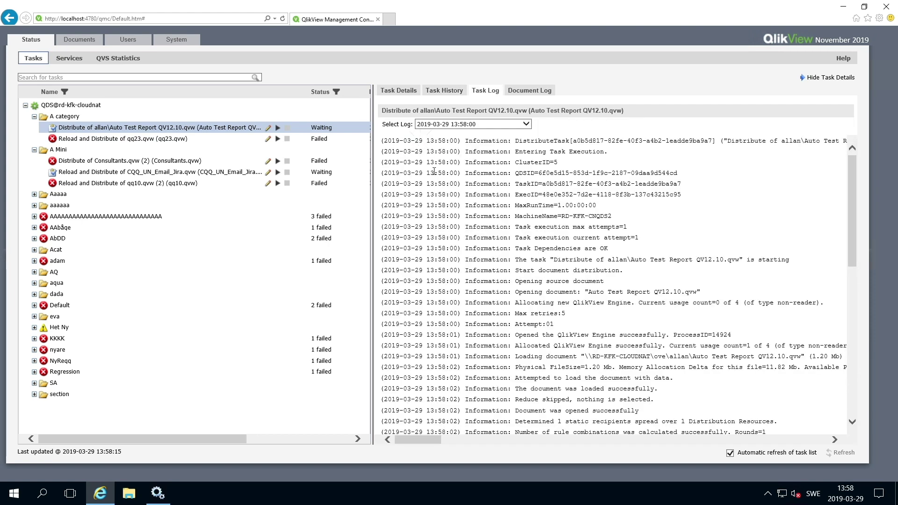
scroll(478, 205, "down", 2)
scroll(478, 205, "down", 9)
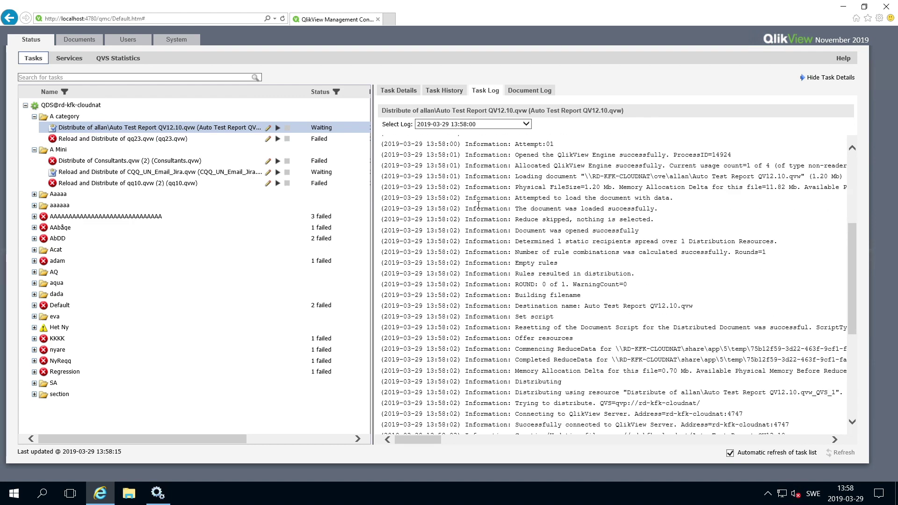